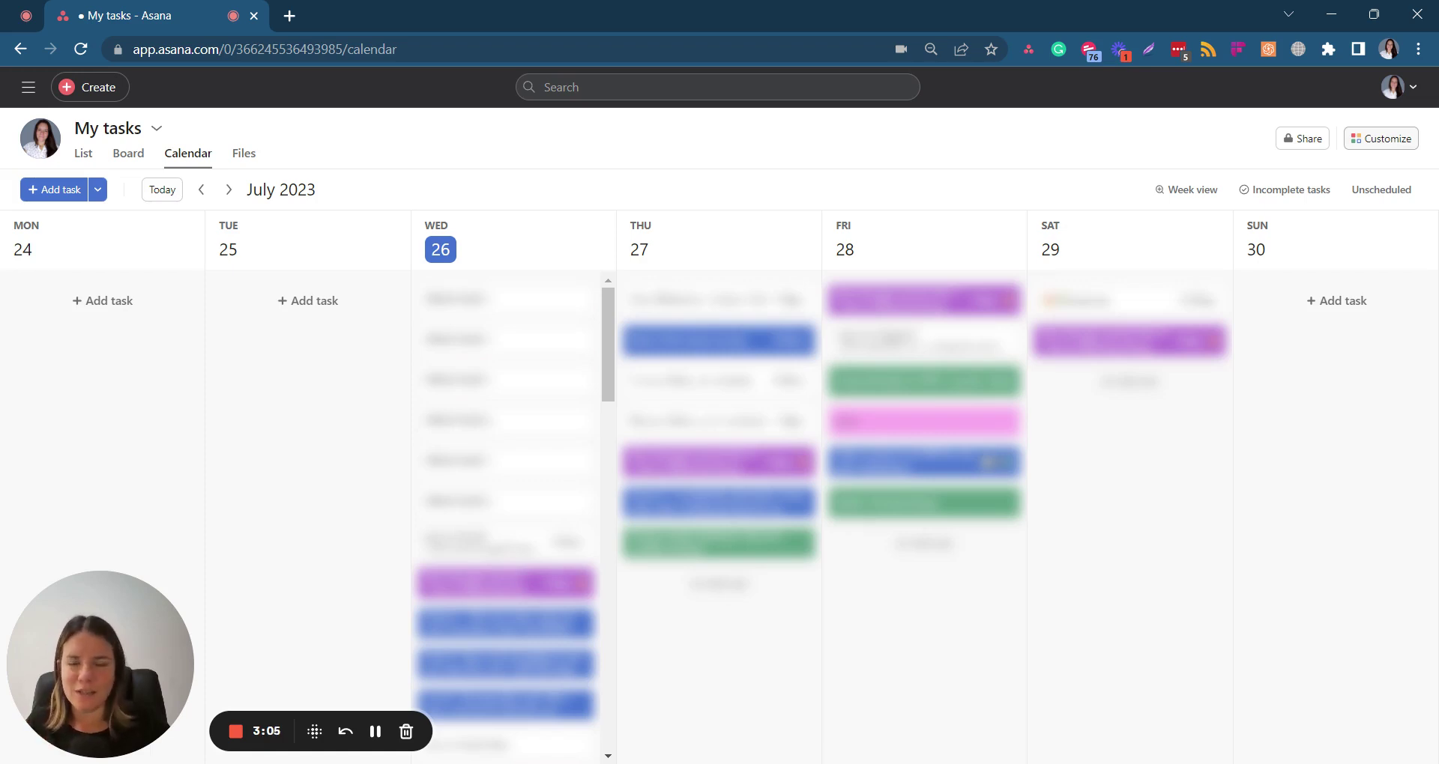
Open the My tasks customization options and review the rule triggered by tasks triage set to "I'm not the right person for this"
click(1382, 142)
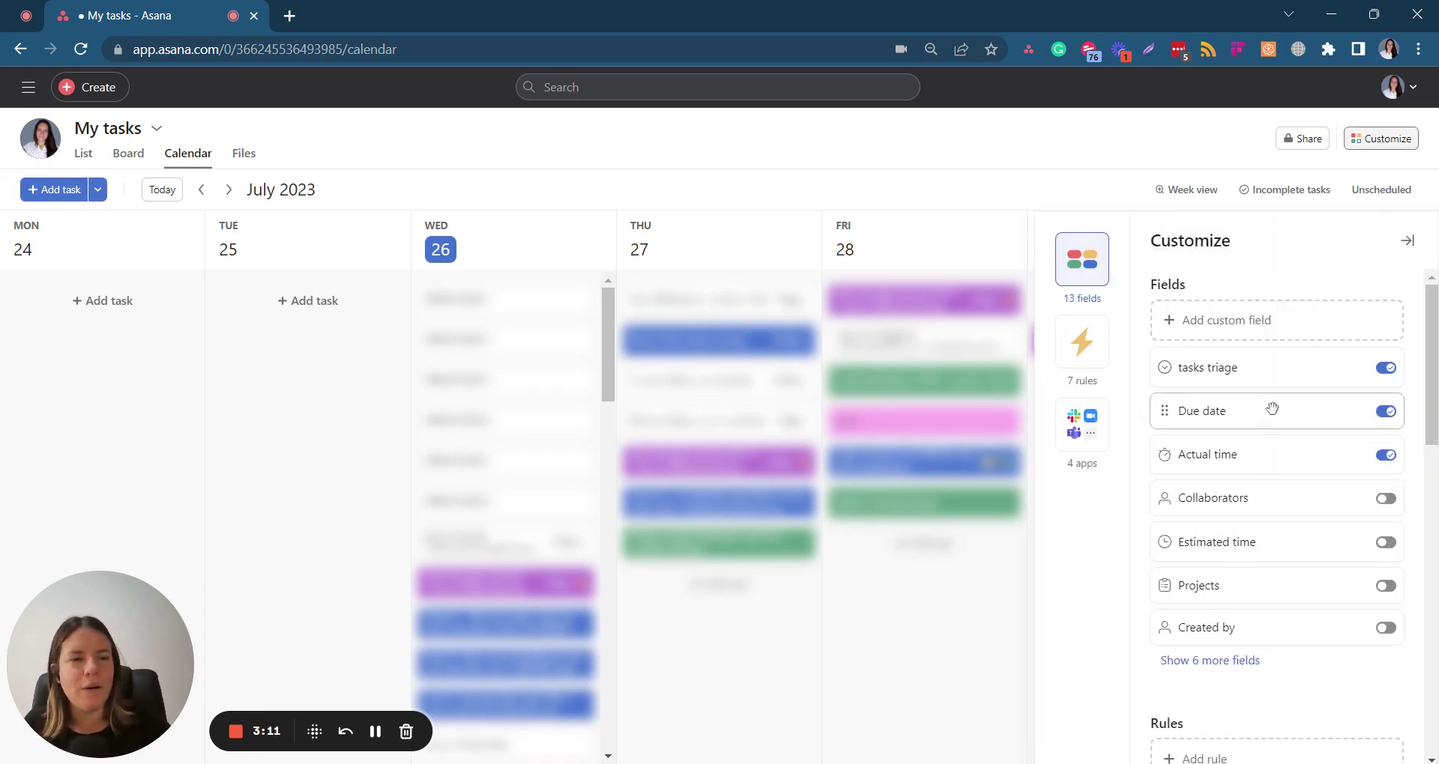
scroll(1272, 409, down, 6)
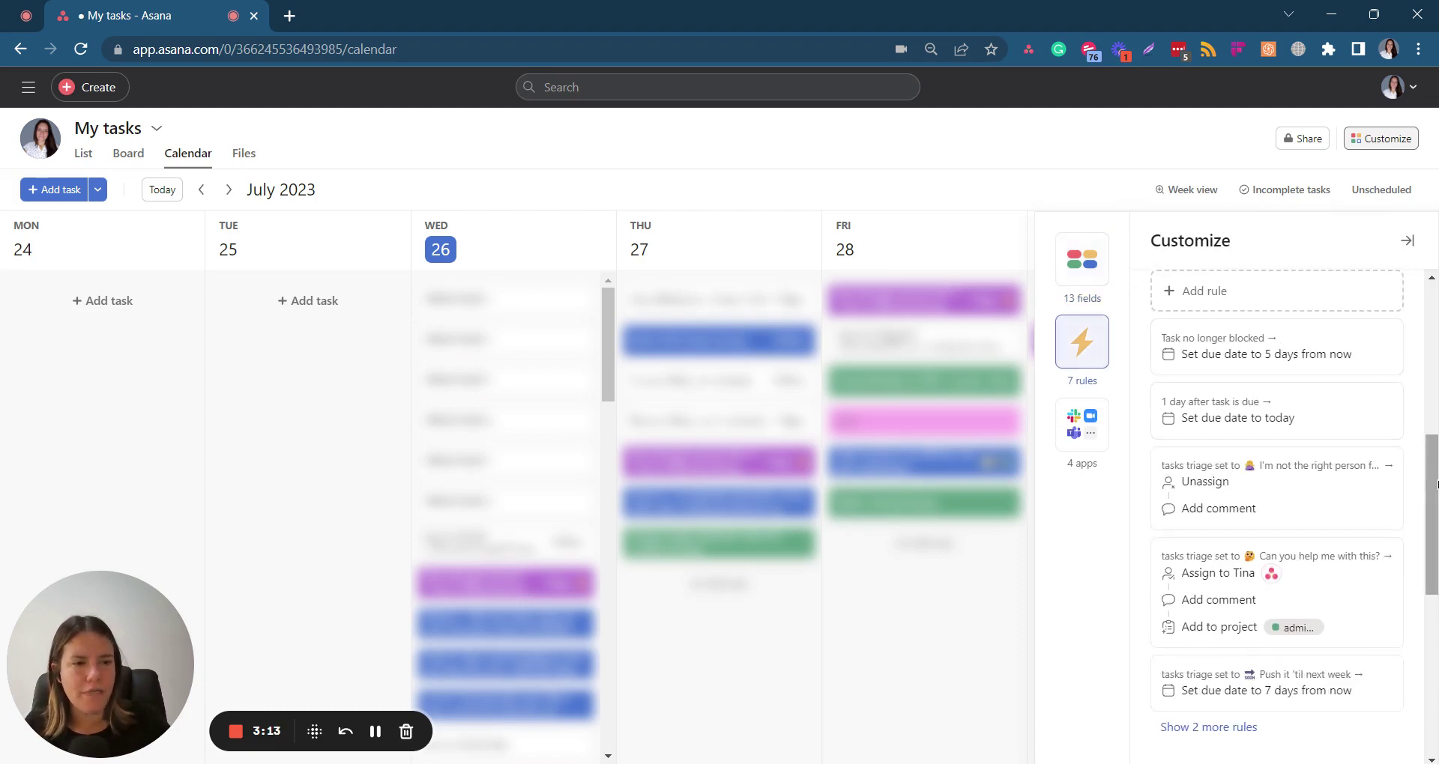
drag(1437, 484, 1437, 533)
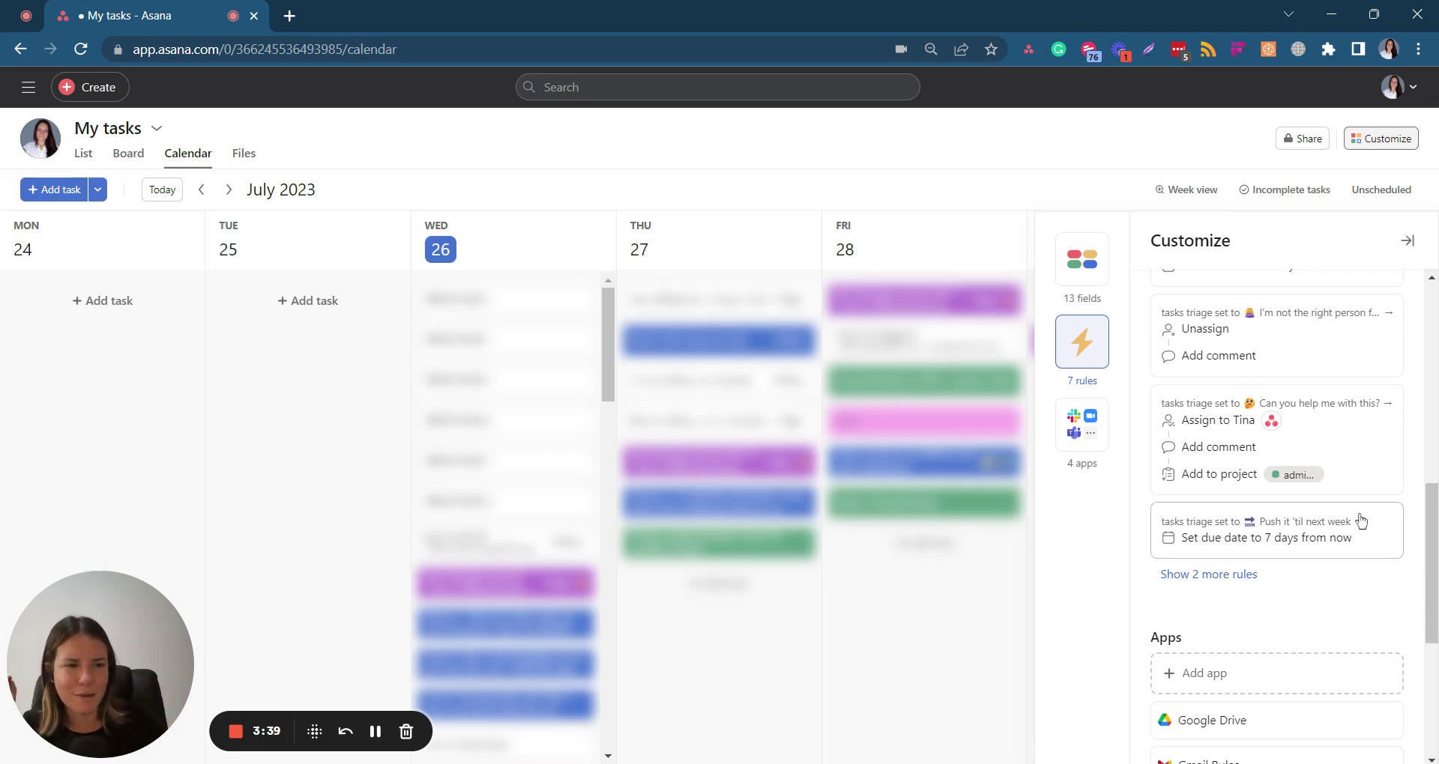
scroll(1342, 517, up, 1)
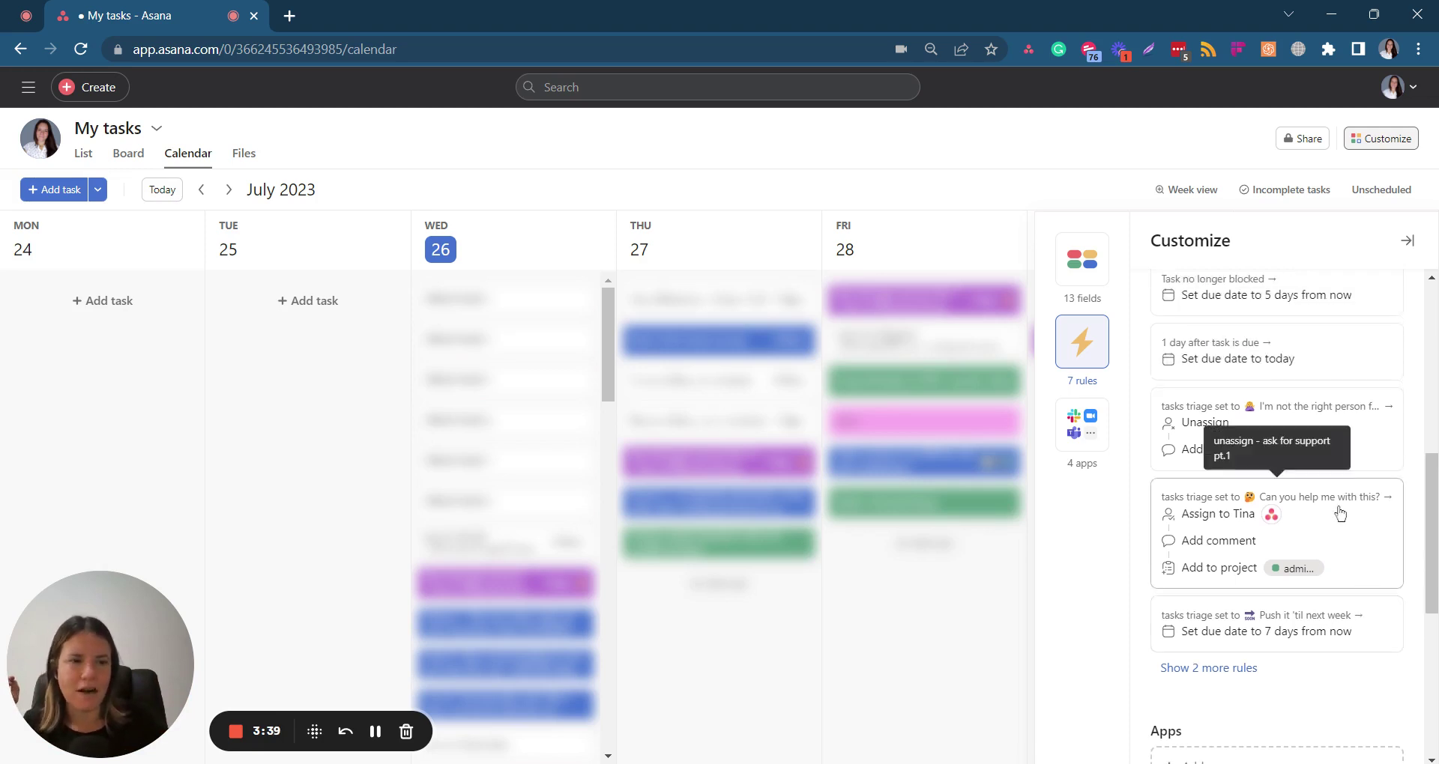
click(1383, 429)
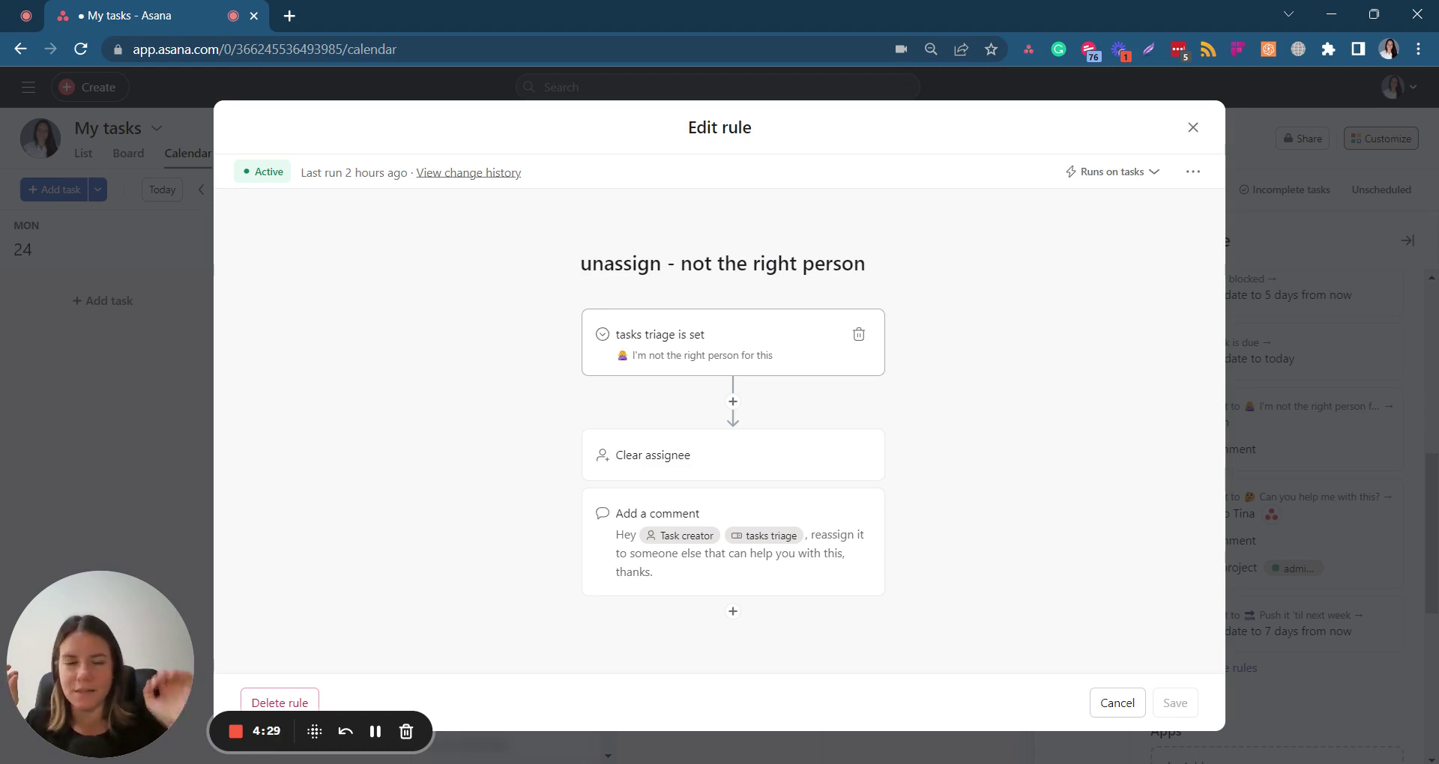
click(1192, 127)
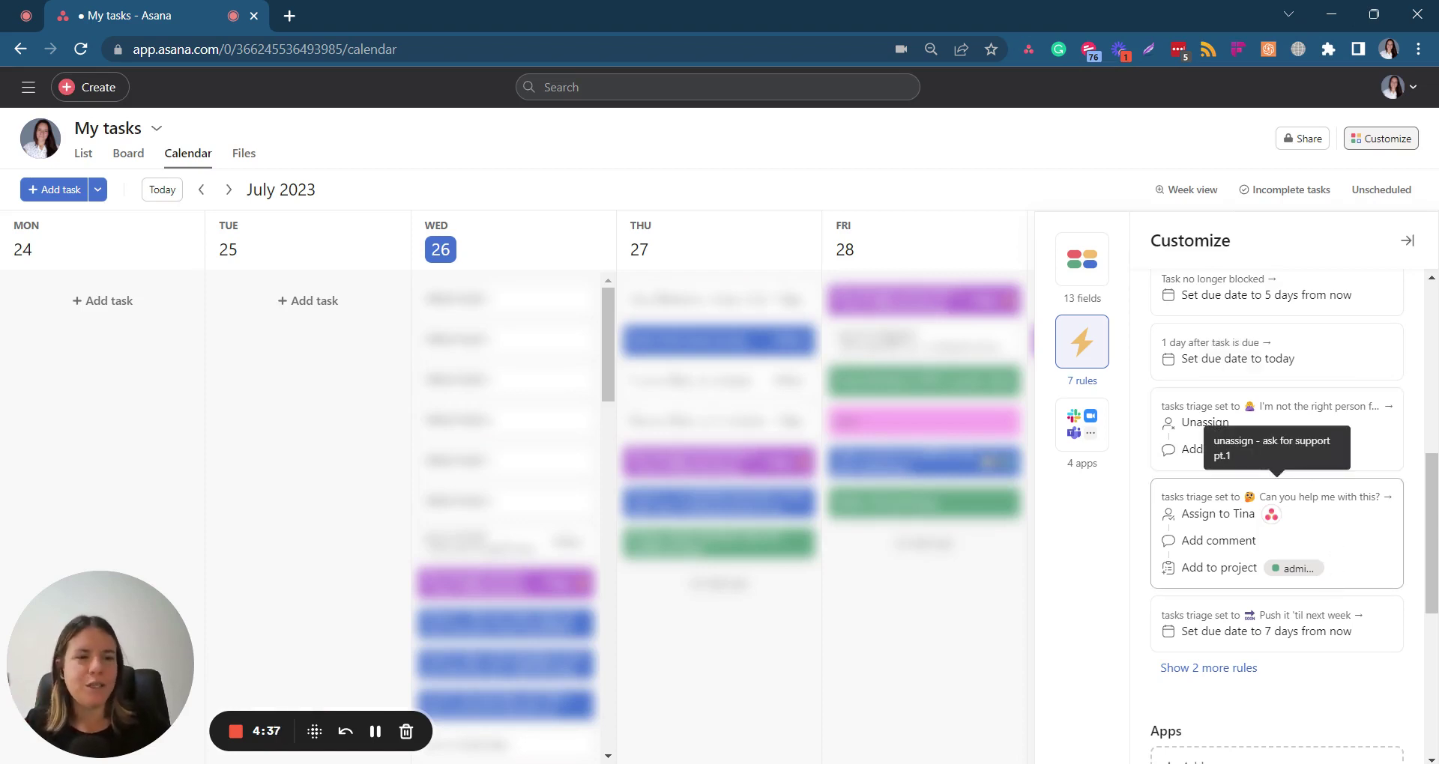
Review the "Can you help me with this?" triage rule, including its comment action and the variables that can be added to the comment
click(1334, 547)
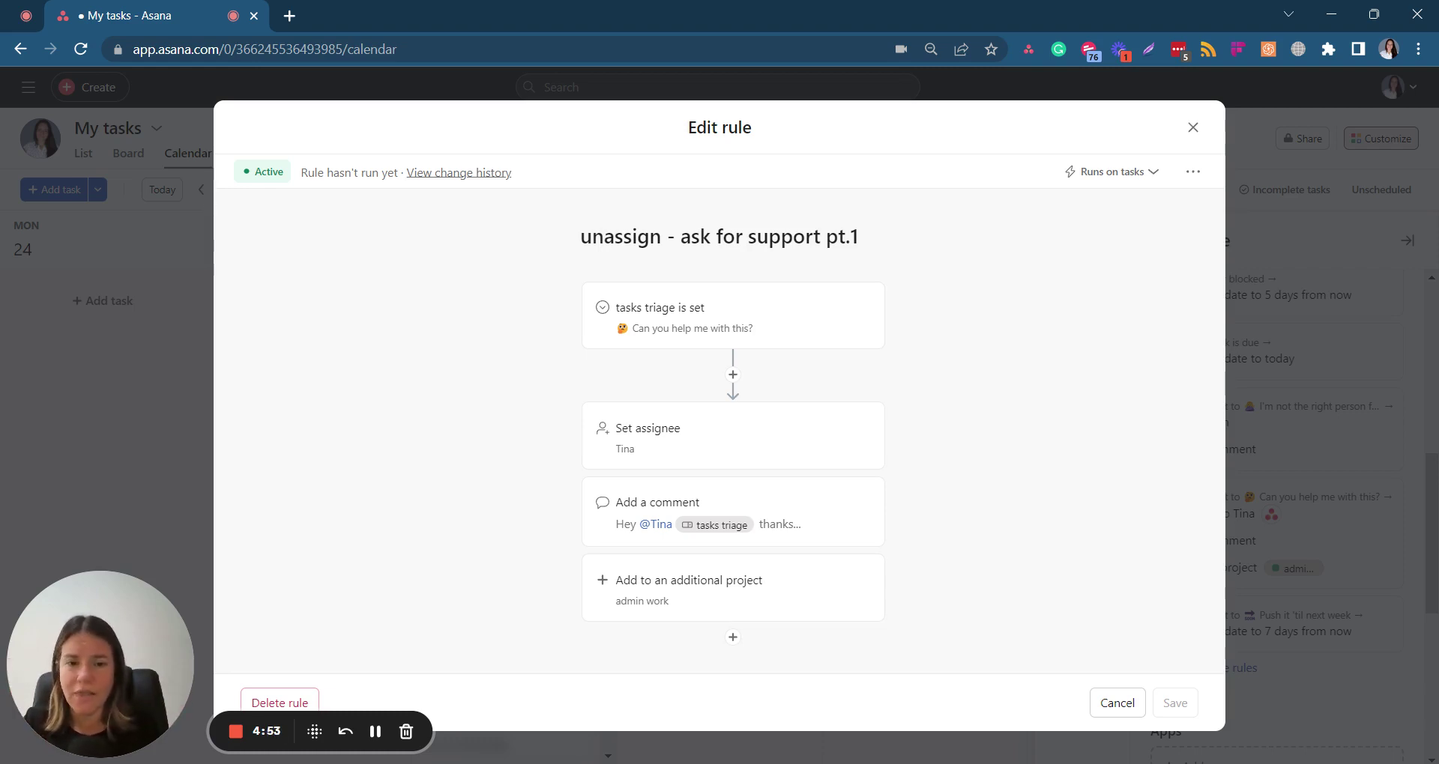
click(855, 537)
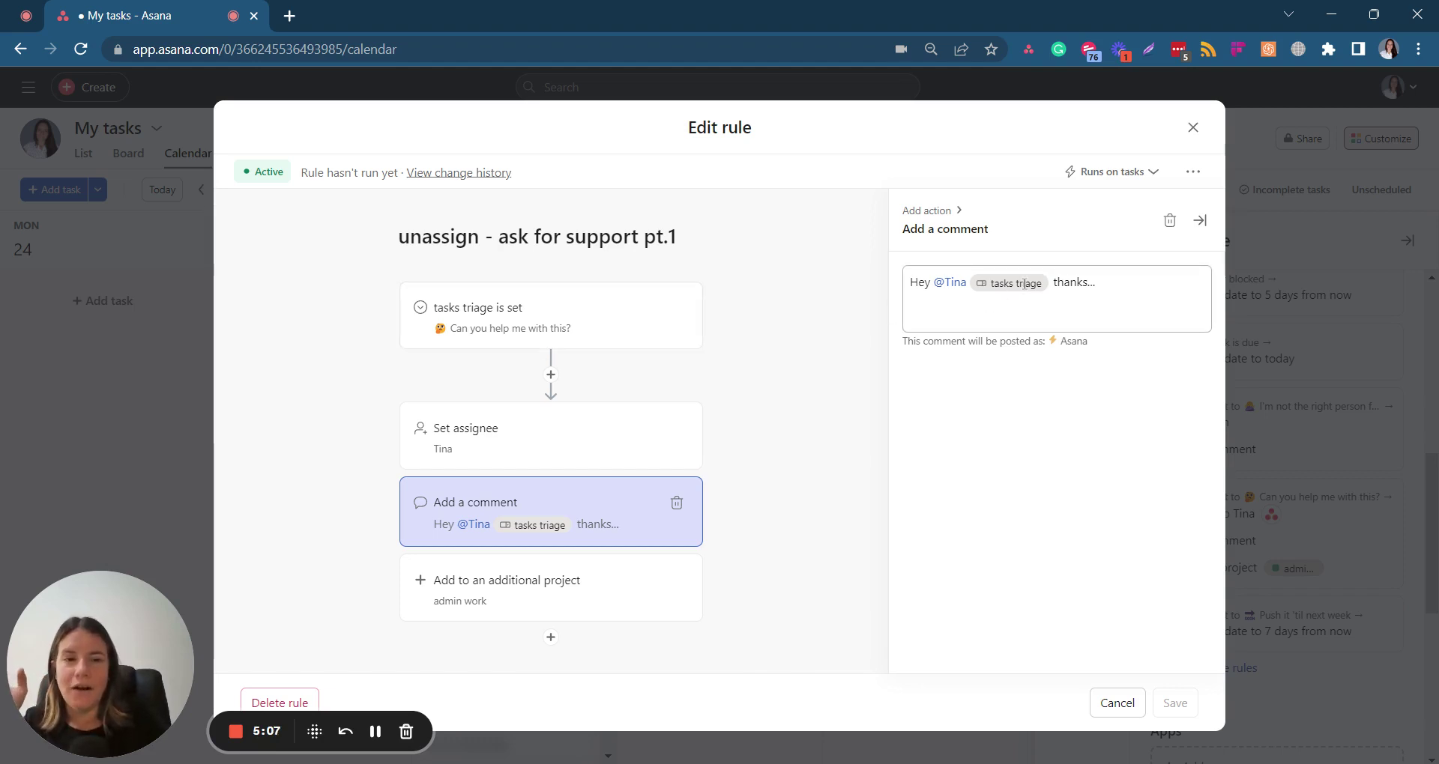
click(991, 302)
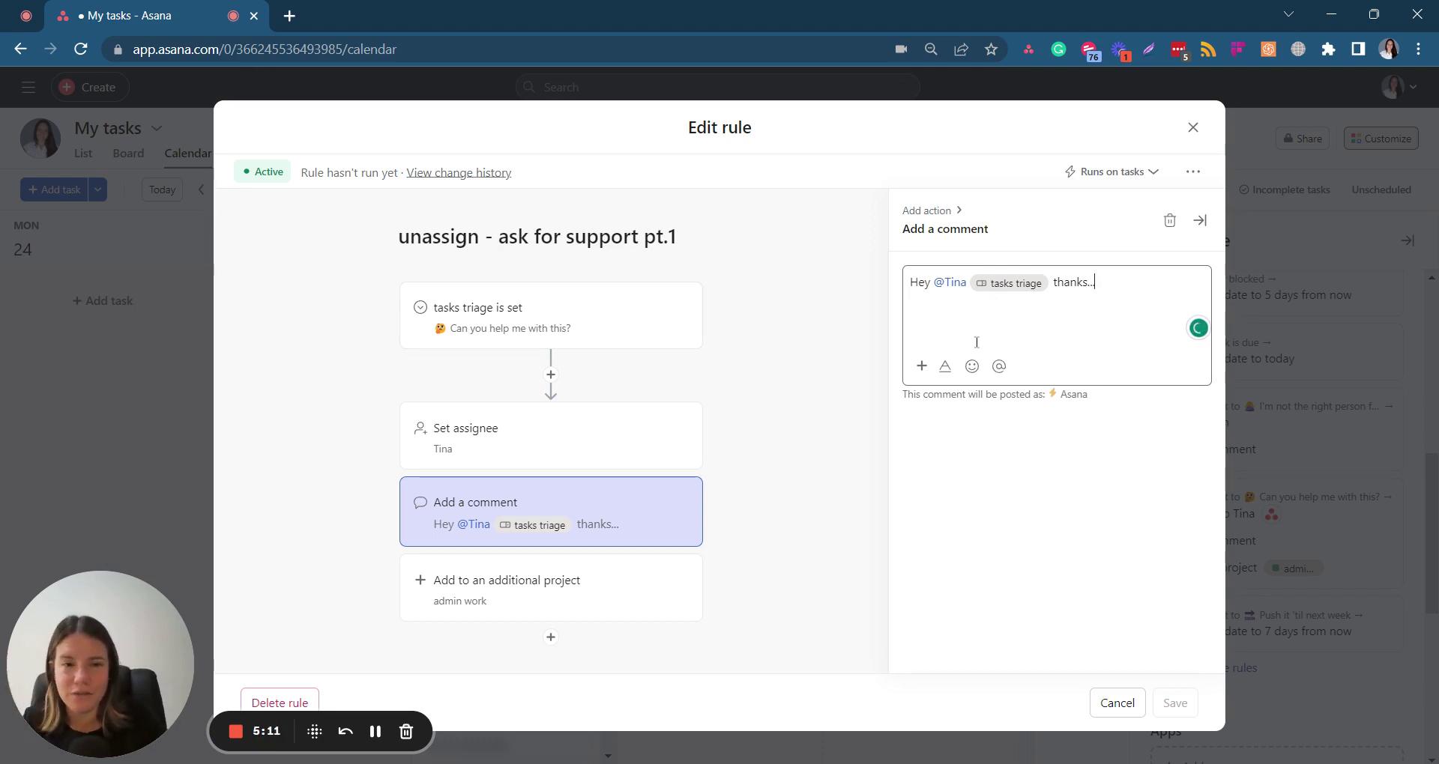
click(922, 366)
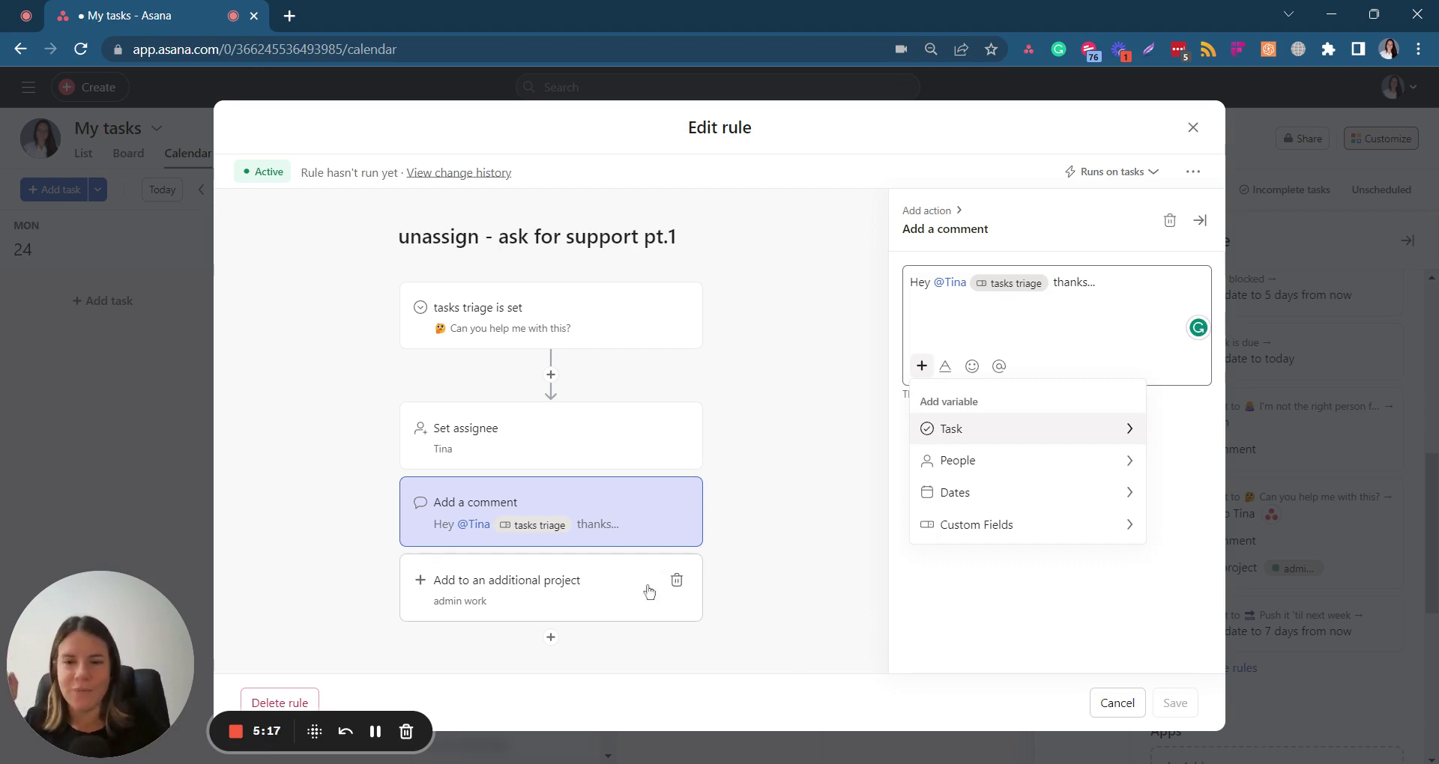
click(832, 512)
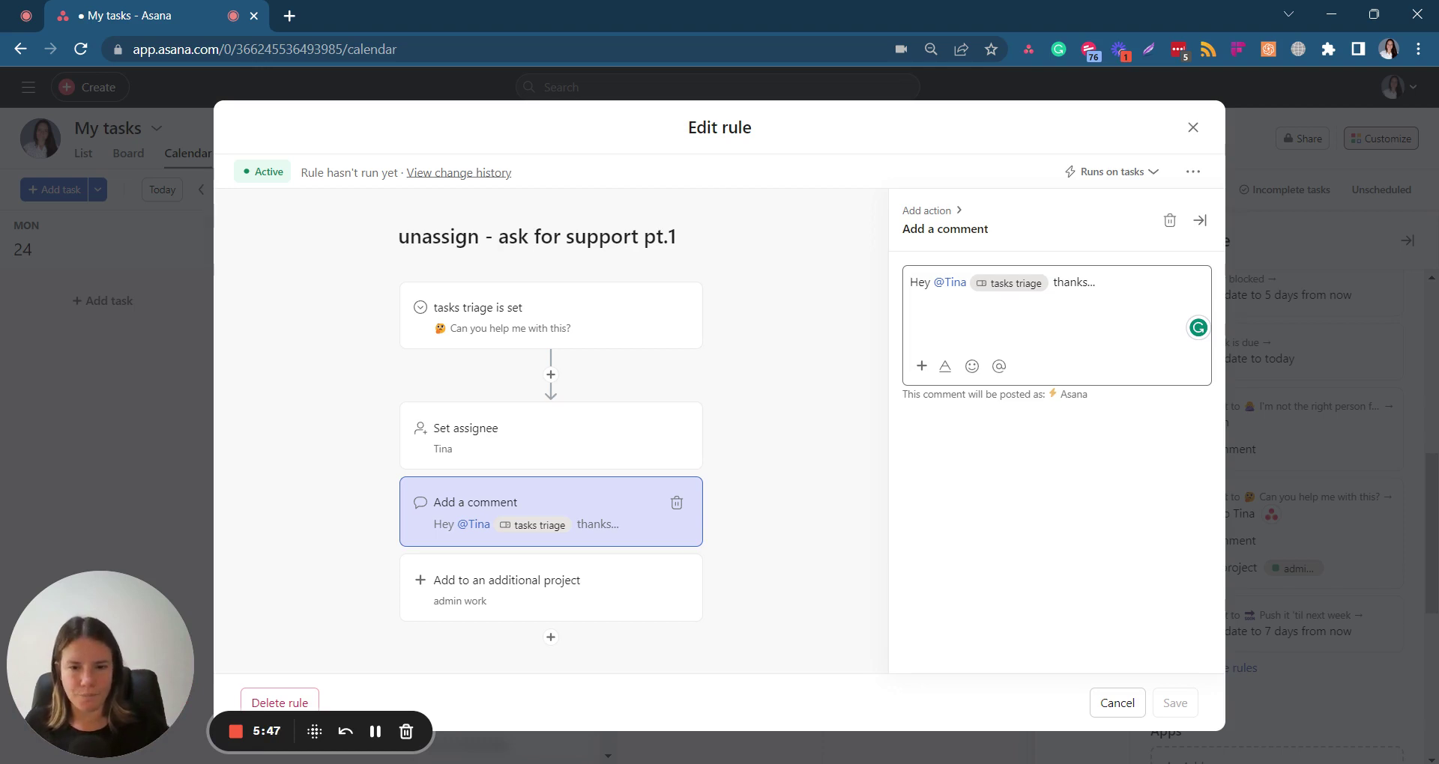
click(1193, 127)
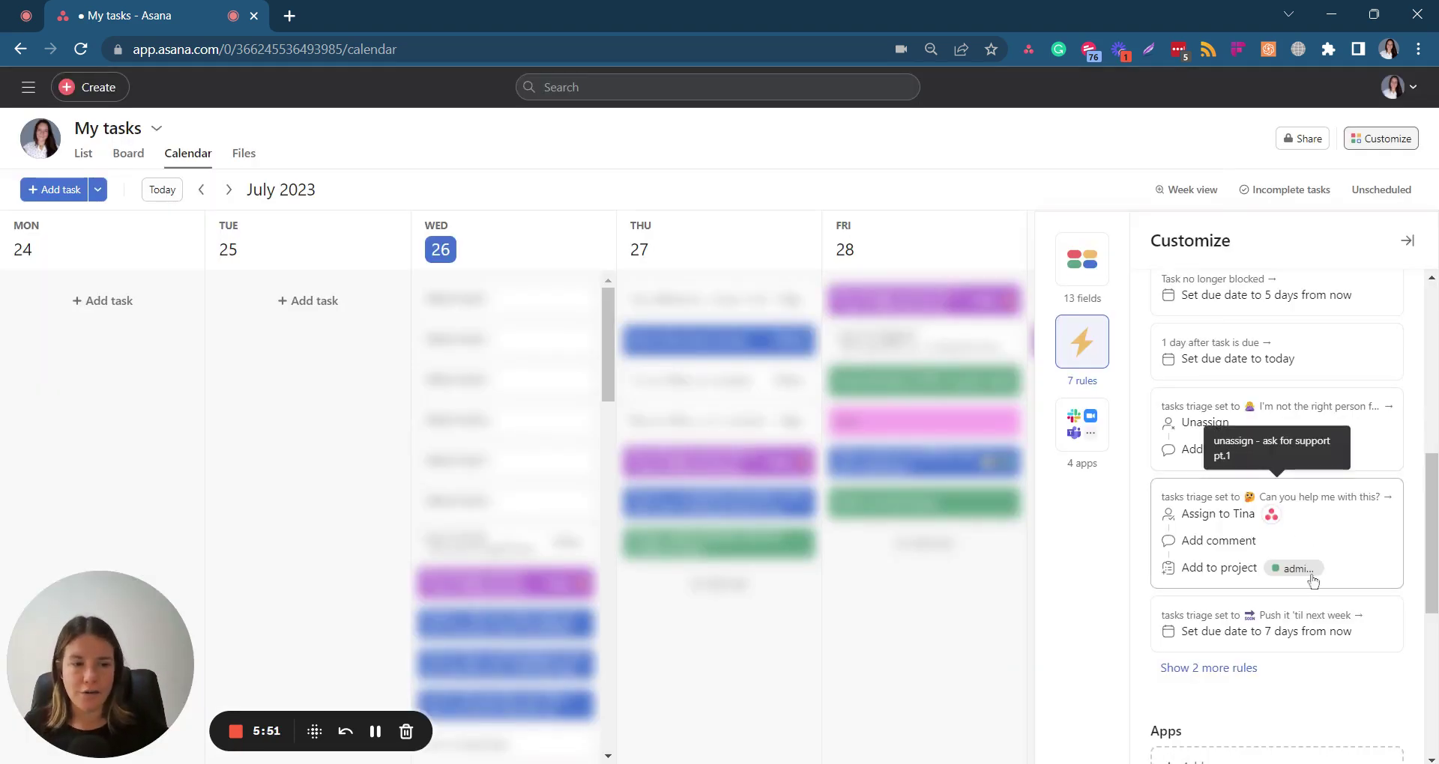
Expand the full rules list and inspect the "Push it 'til next week" and "Push it 'til next month" triage rules
click(1240, 669)
scroll(1301, 626, down, 1)
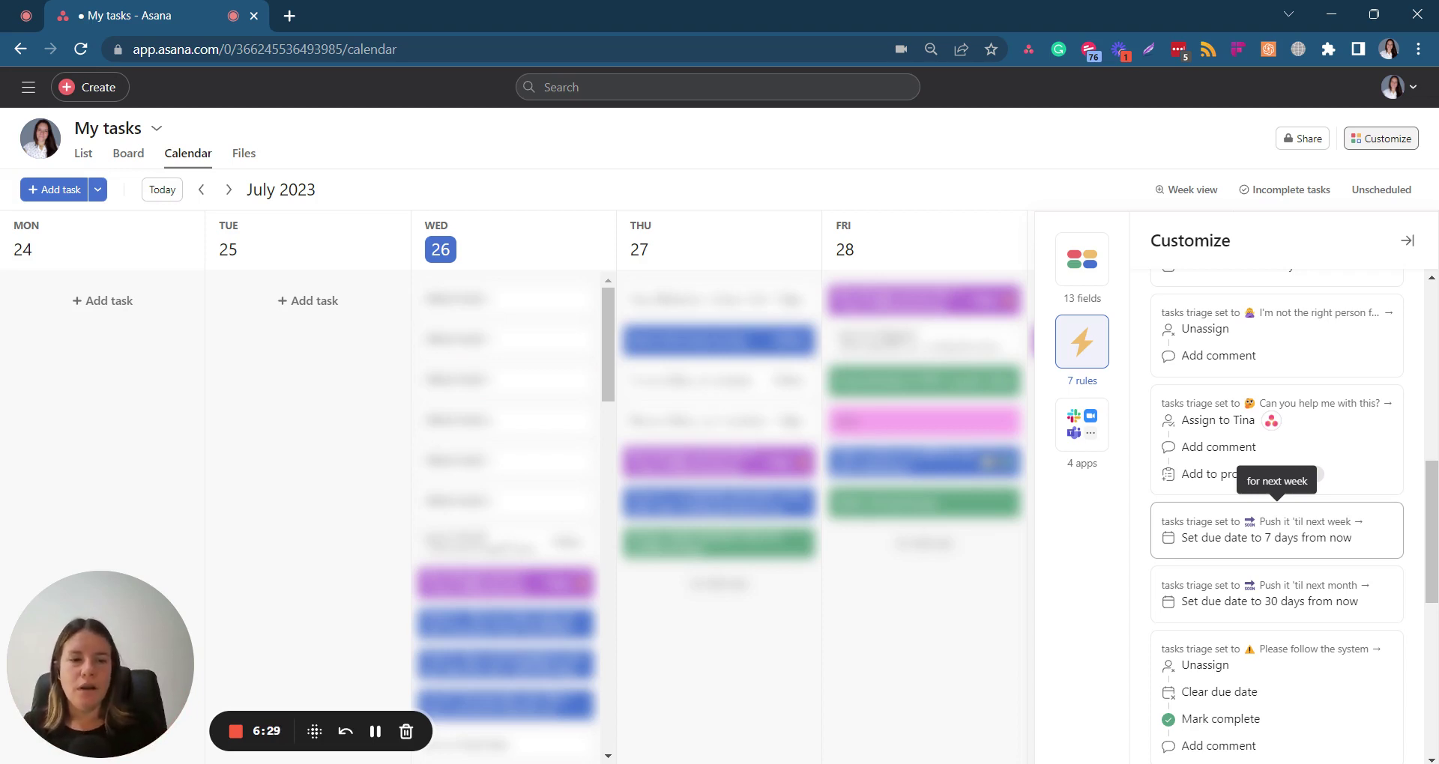
click(1343, 533)
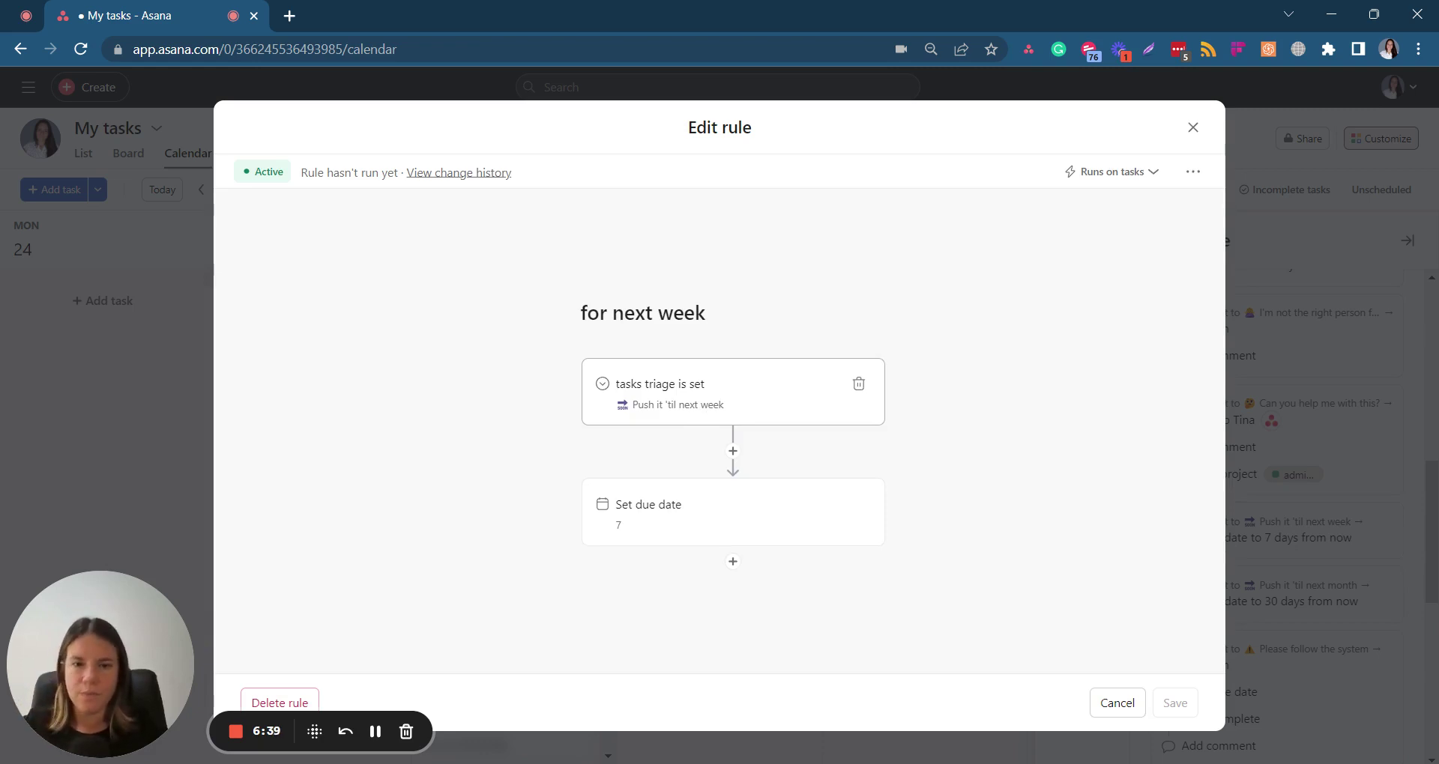
click(709, 405)
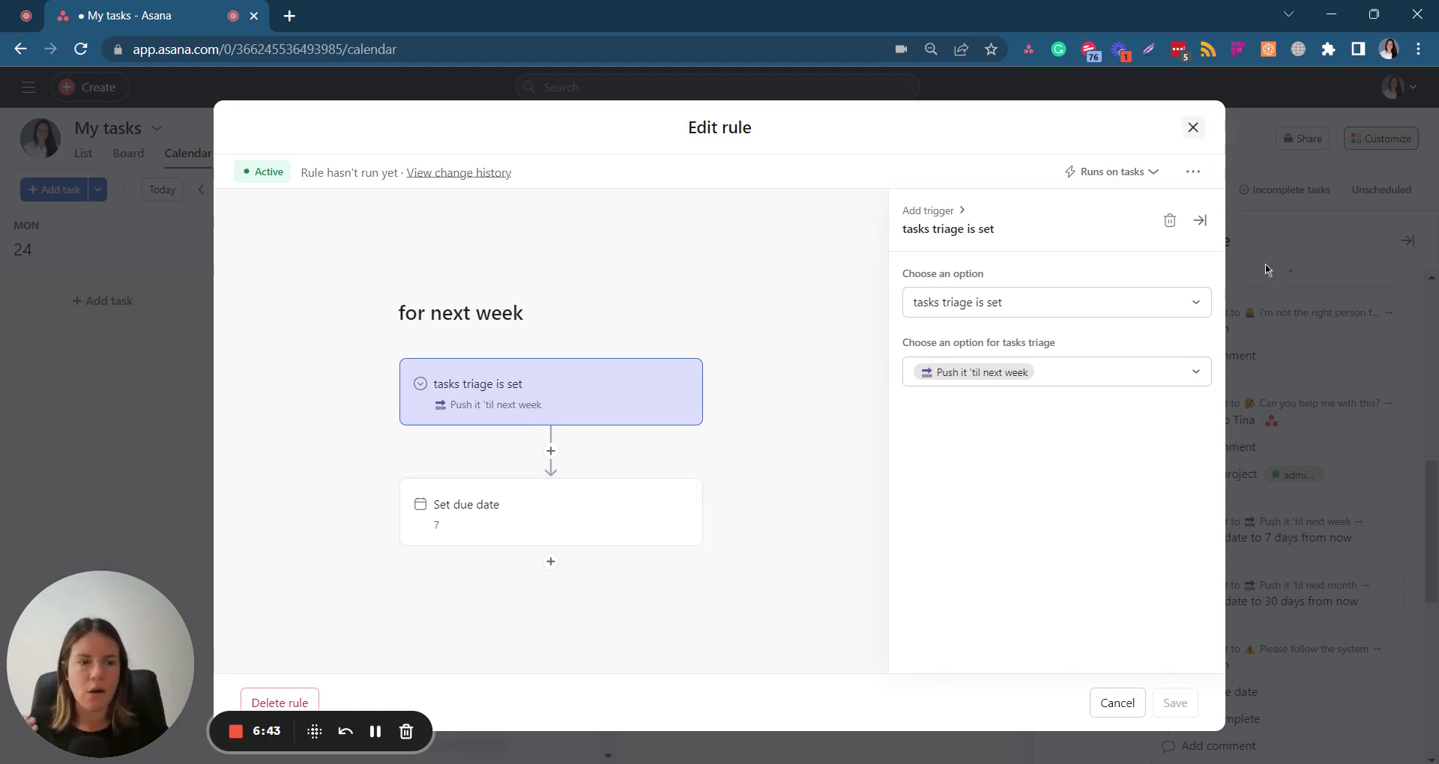
click(1190, 127)
click(1291, 608)
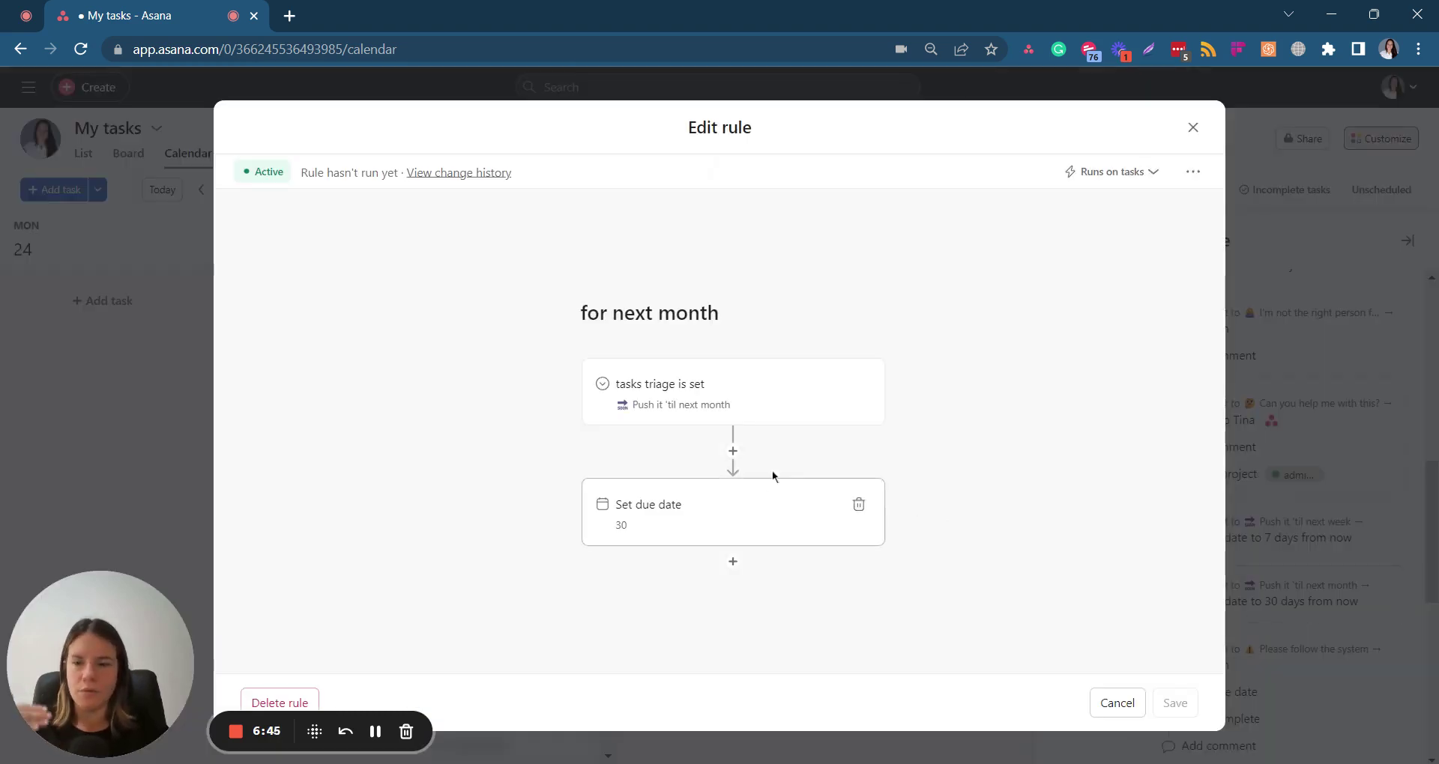
click(1194, 128)
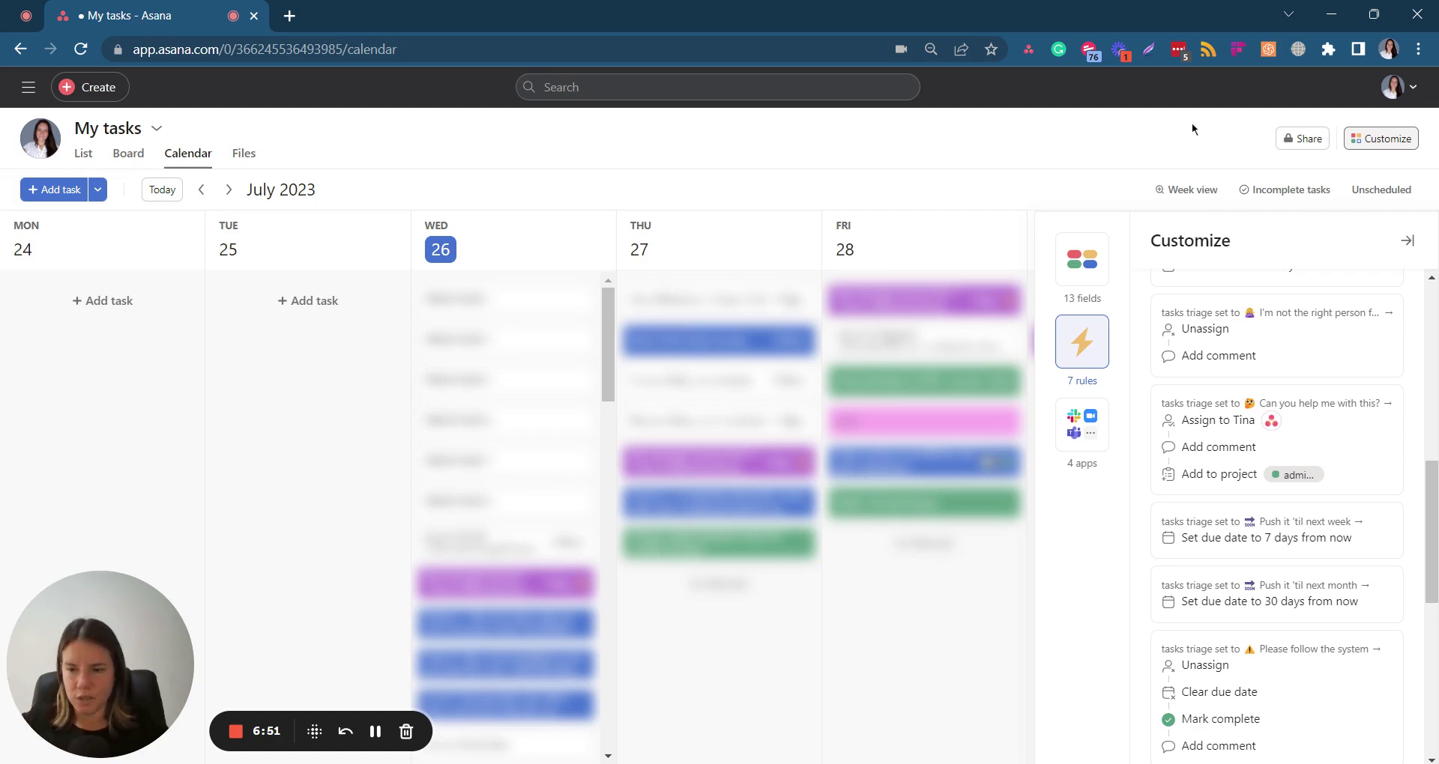
Review the "Please follow the system" triage rule and the text of its comment action, and close the rule without changes
scroll(1244, 450, down, 3)
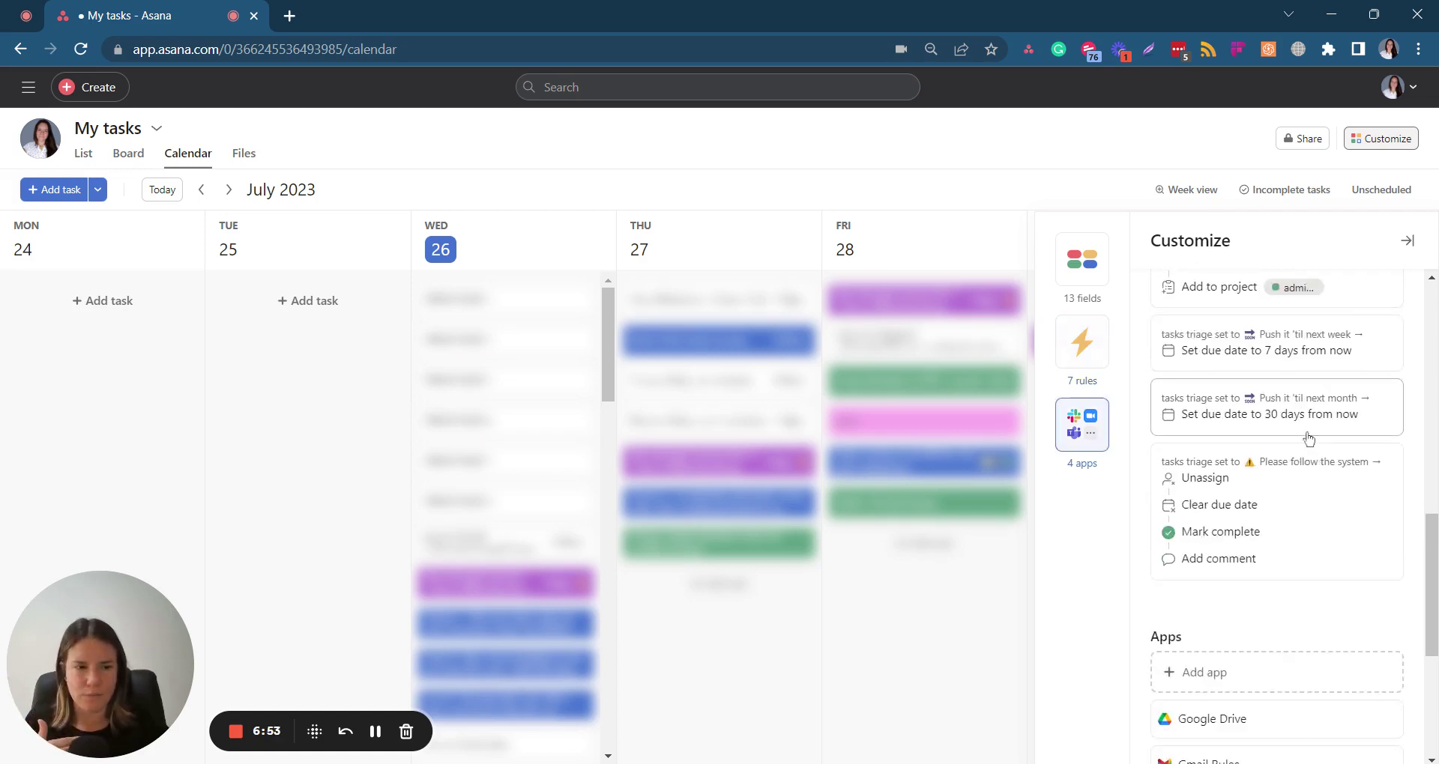
click(1309, 552)
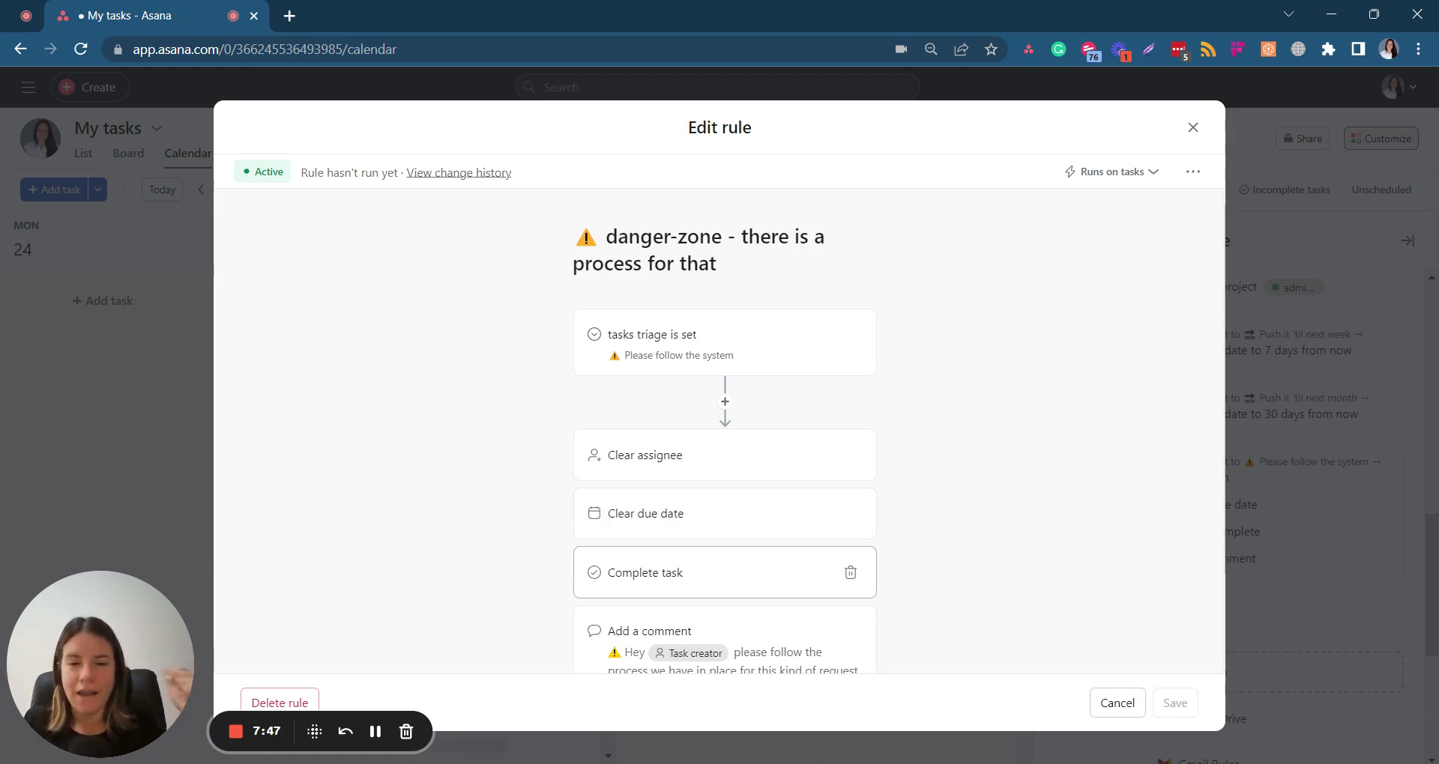
scroll(733, 564, down, 2)
click(751, 557)
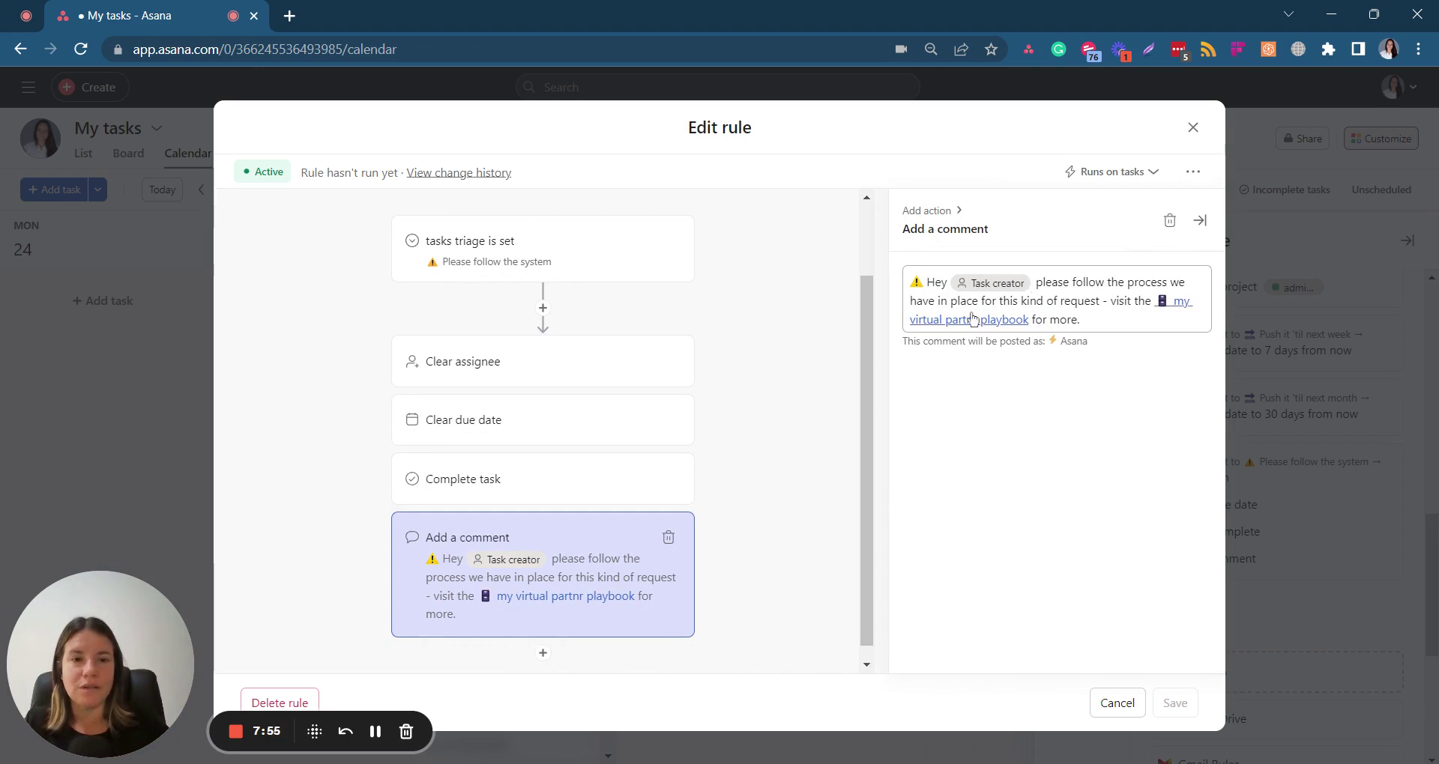
mouse_move(1016, 317)
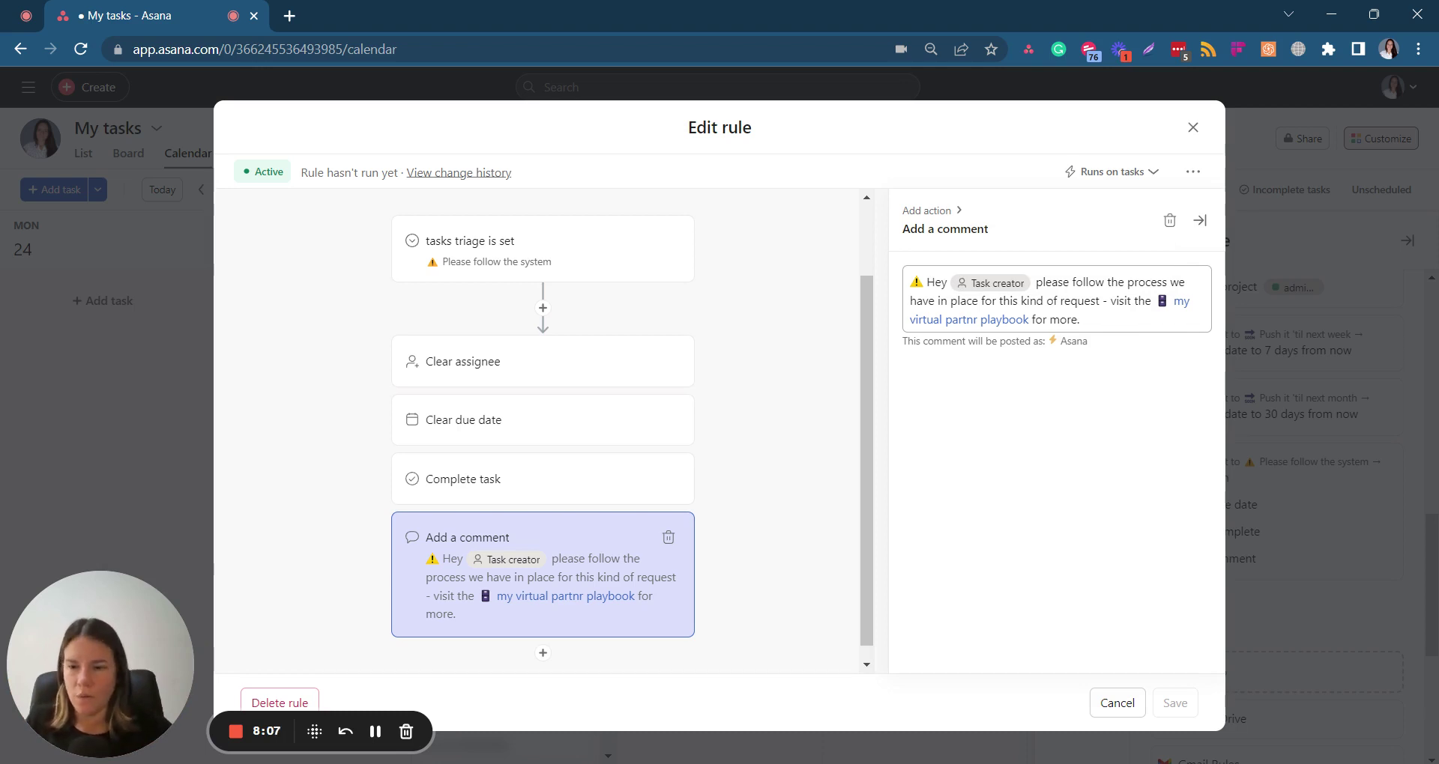
click(1195, 127)
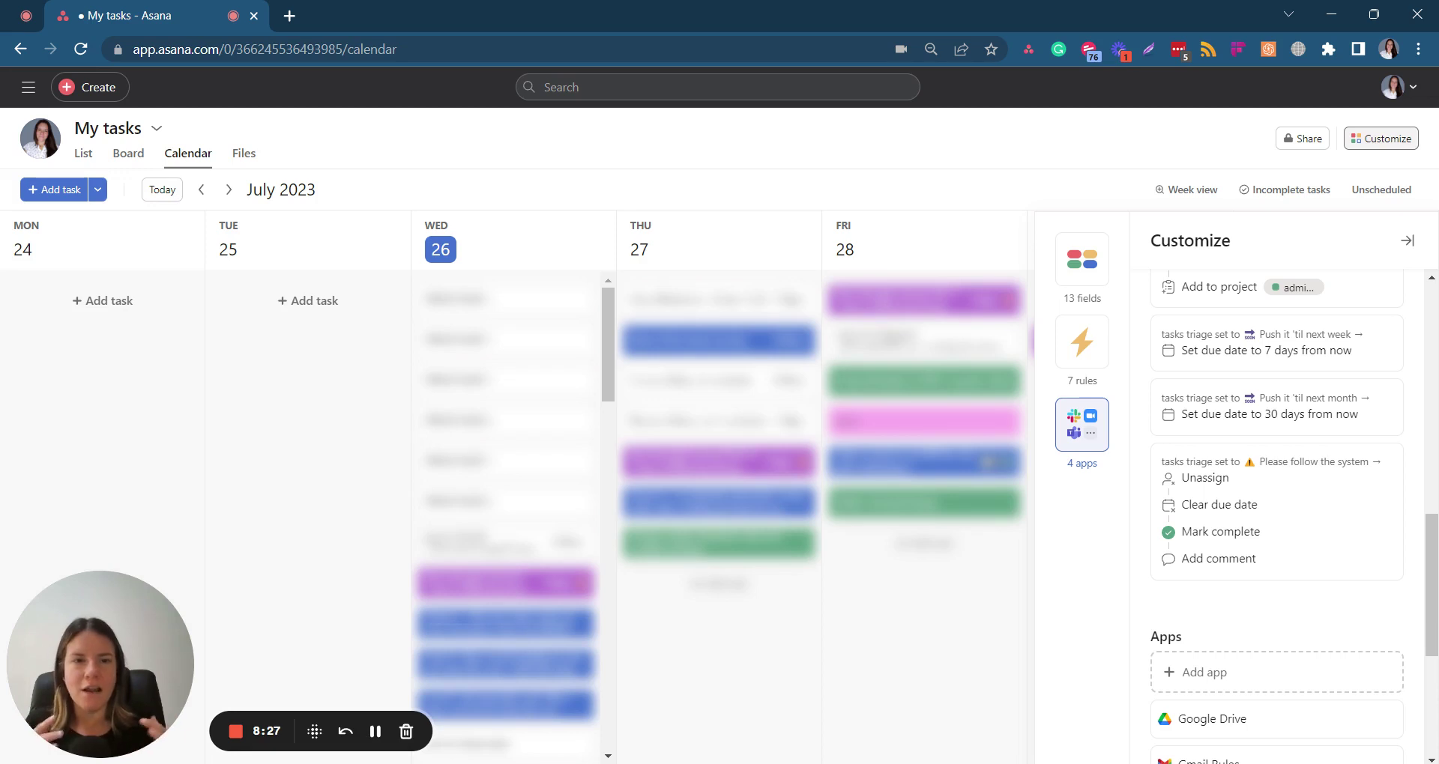
click(377, 735)
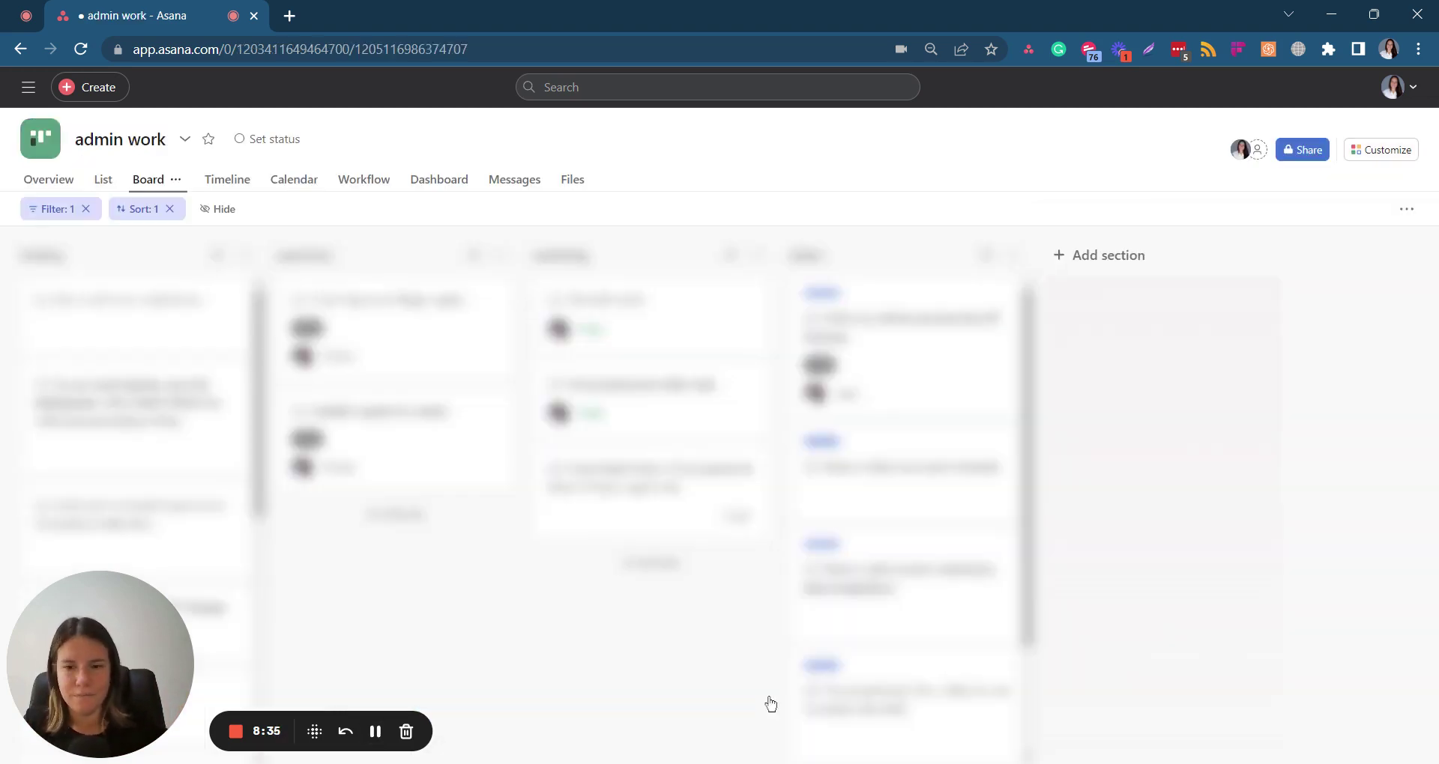
Open the admin work project's customization options and review its two-trigger rule, including the due date trigger and comment action
click(1409, 158)
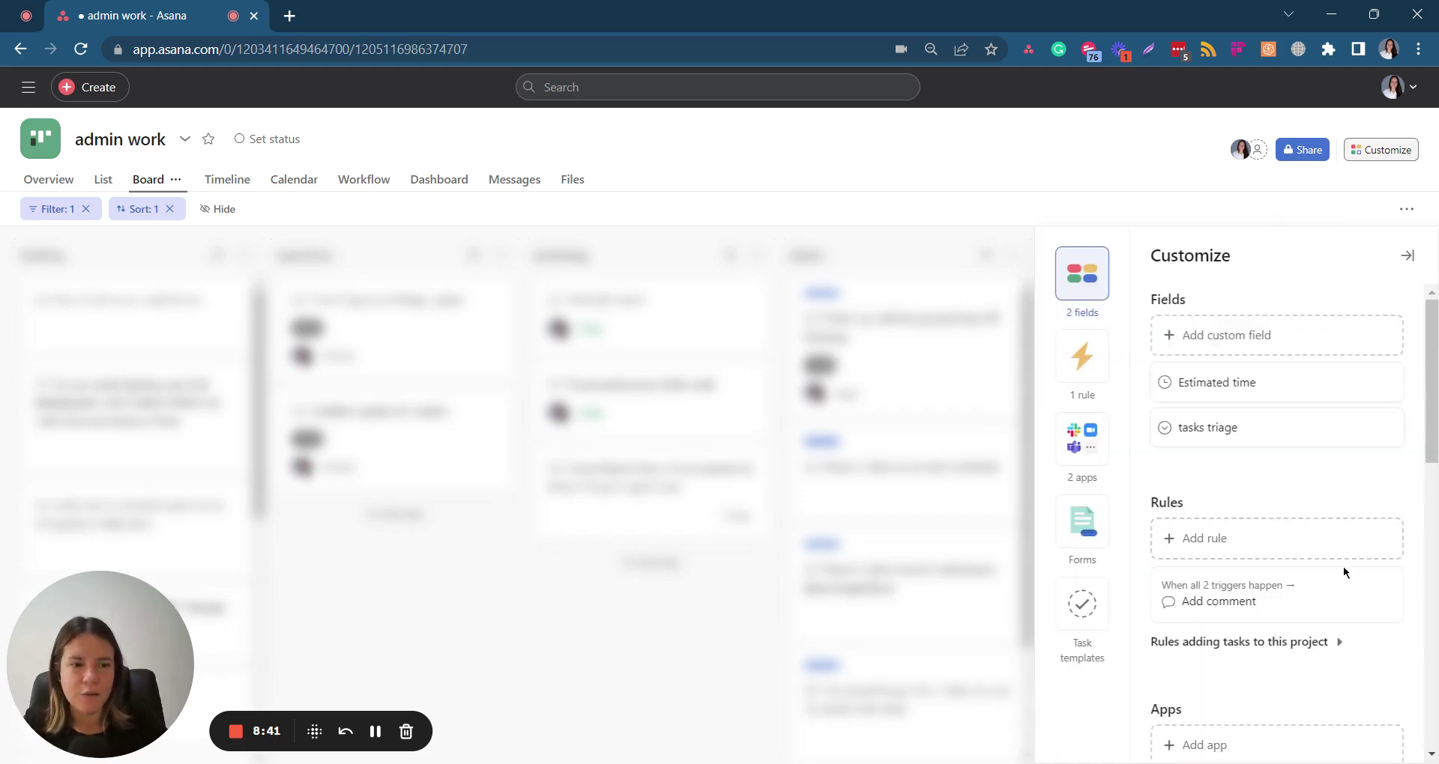
scroll(1343, 565, down, 1)
click(1310, 516)
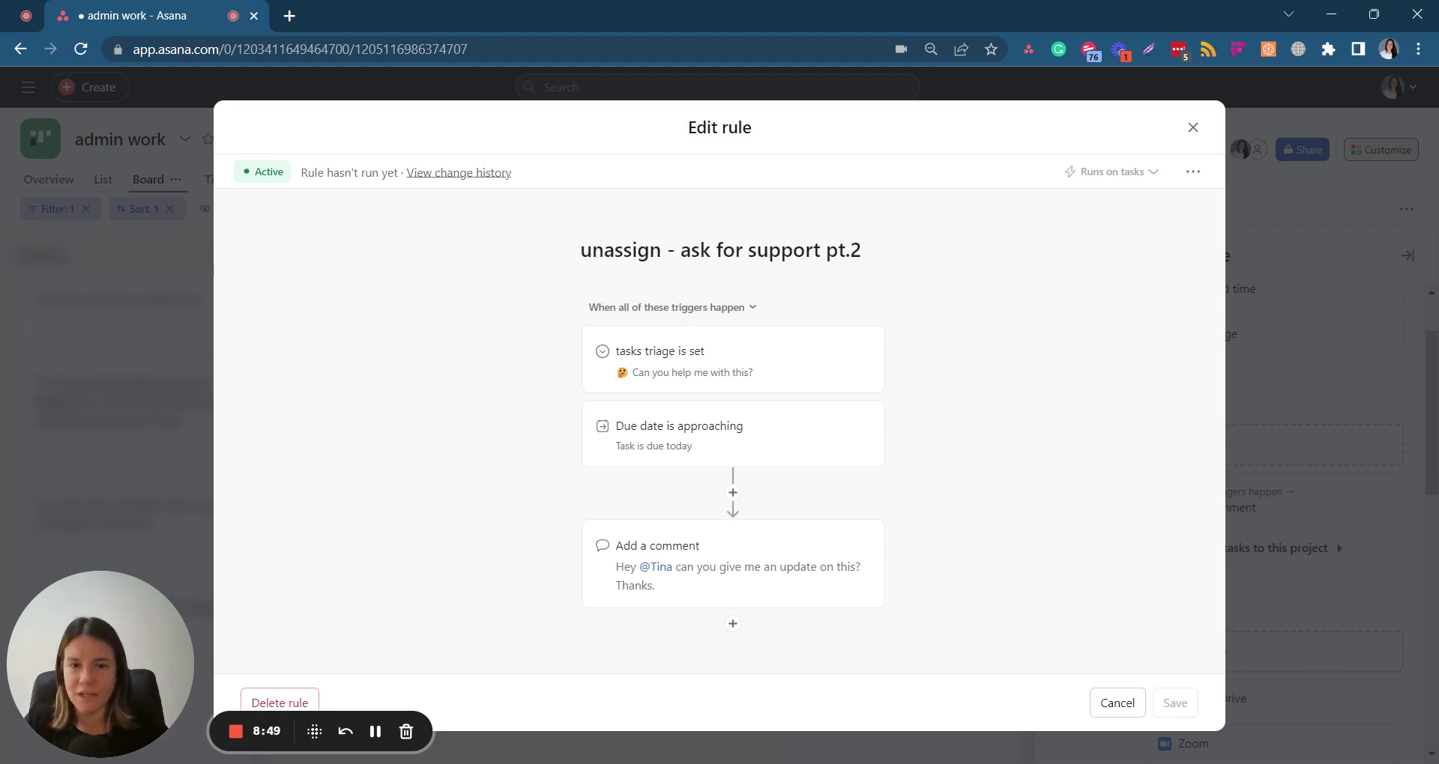
mouse_move(817, 412)
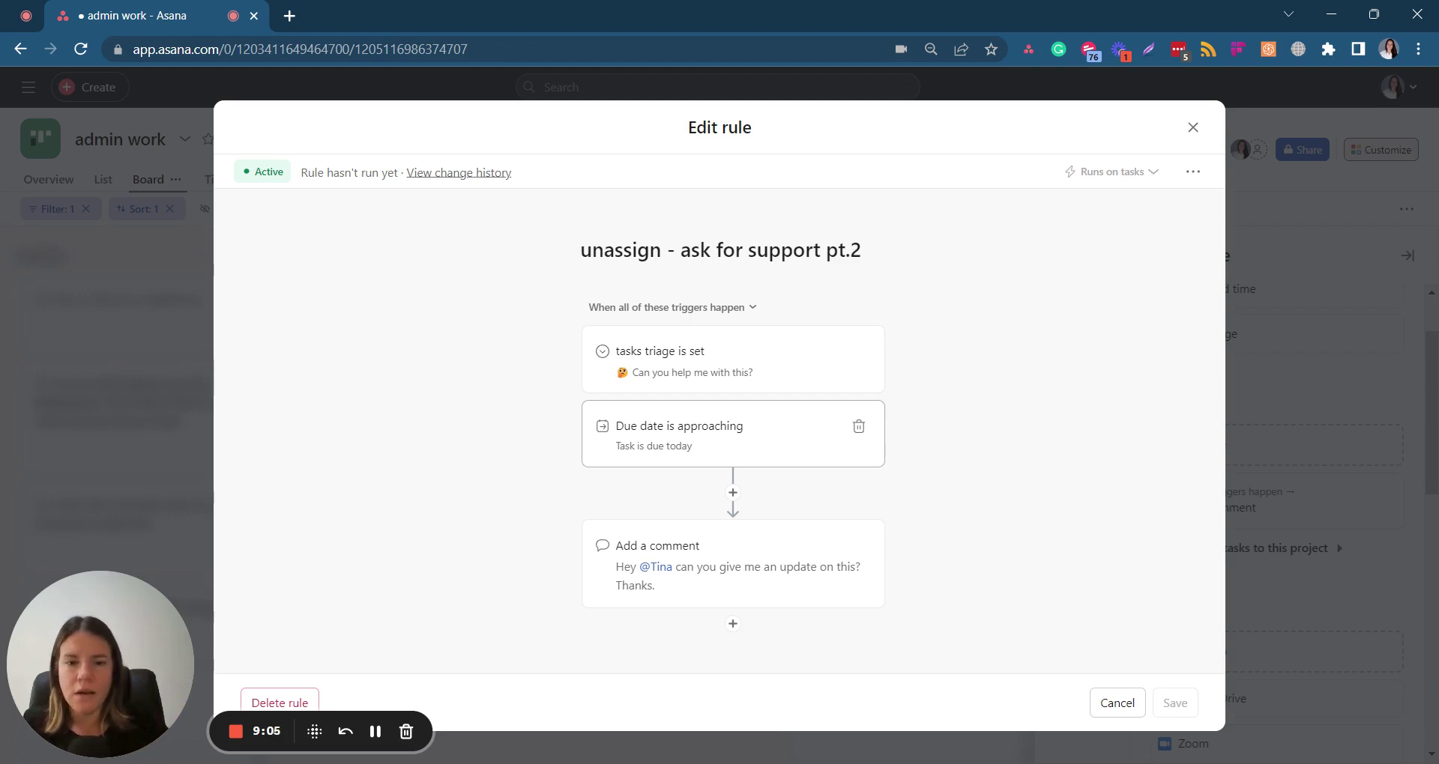
click(794, 573)
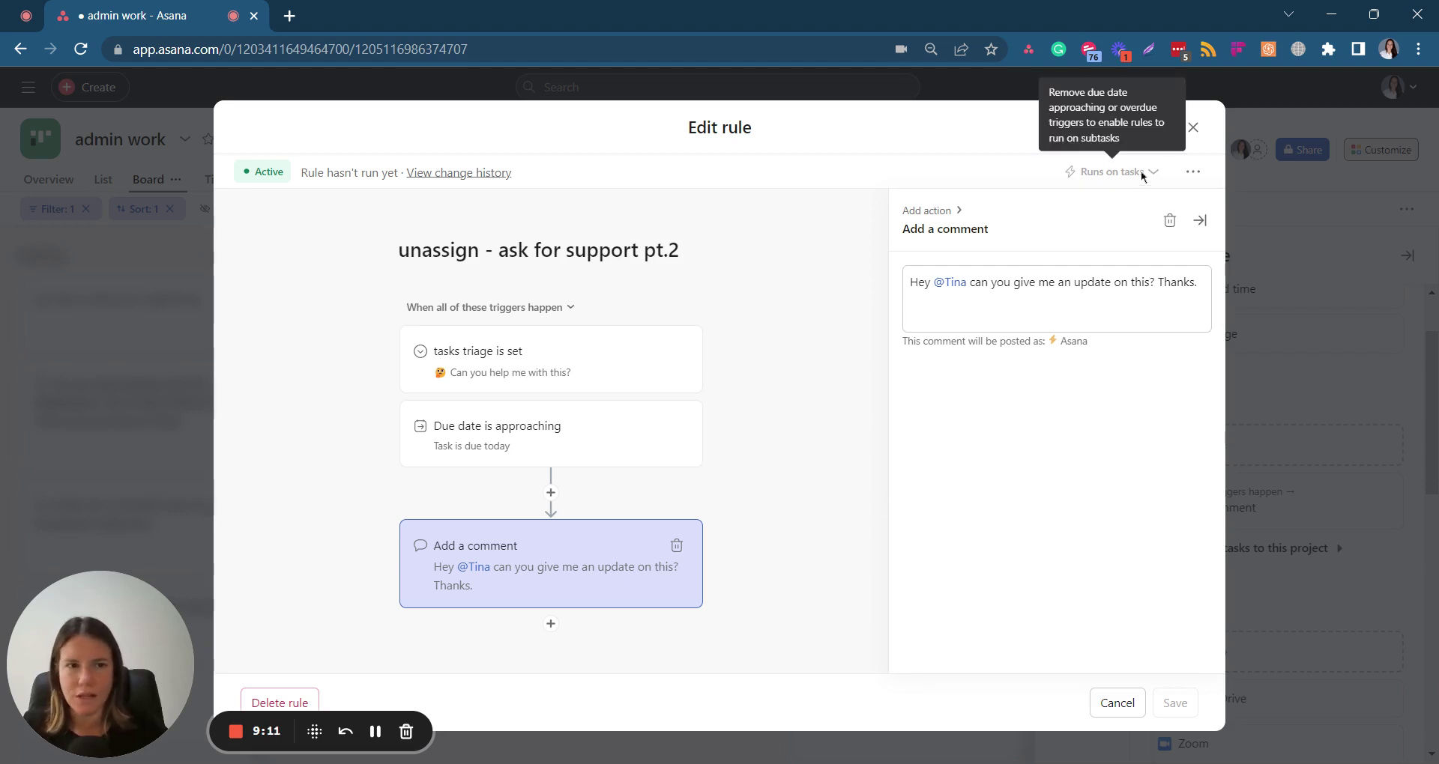
click(1193, 127)
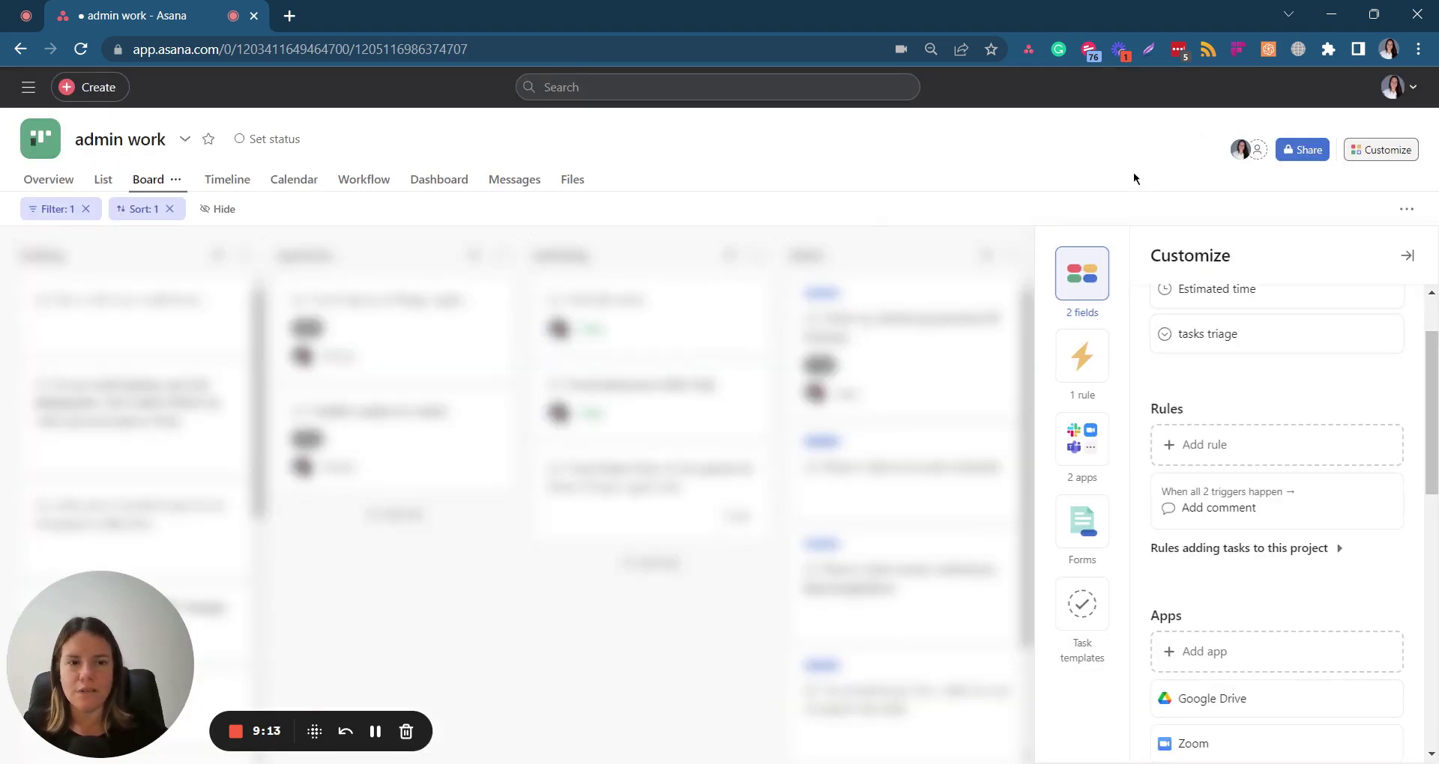